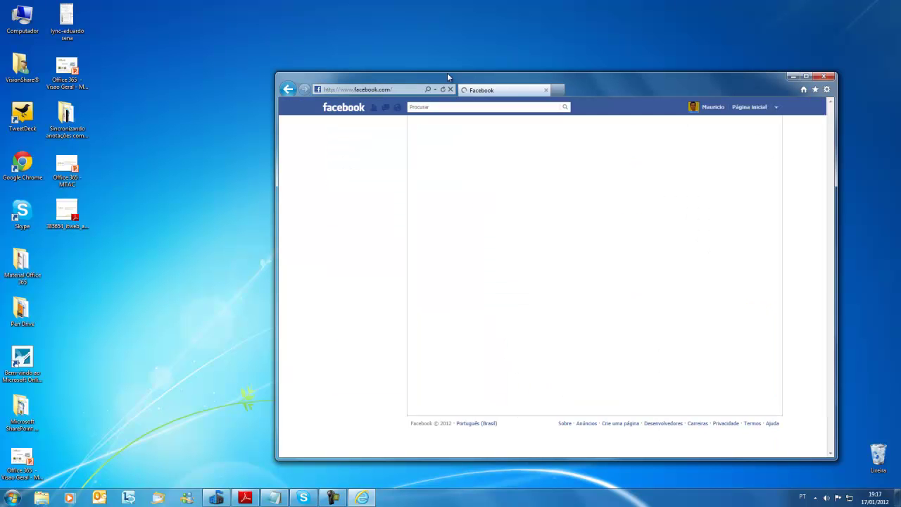
# - Create a desktop shortcut for the Facebook site from its address icon and reposition the new site window
pyautogui.moveTo(339, 81); pyautogui.dragTo(360, 81)
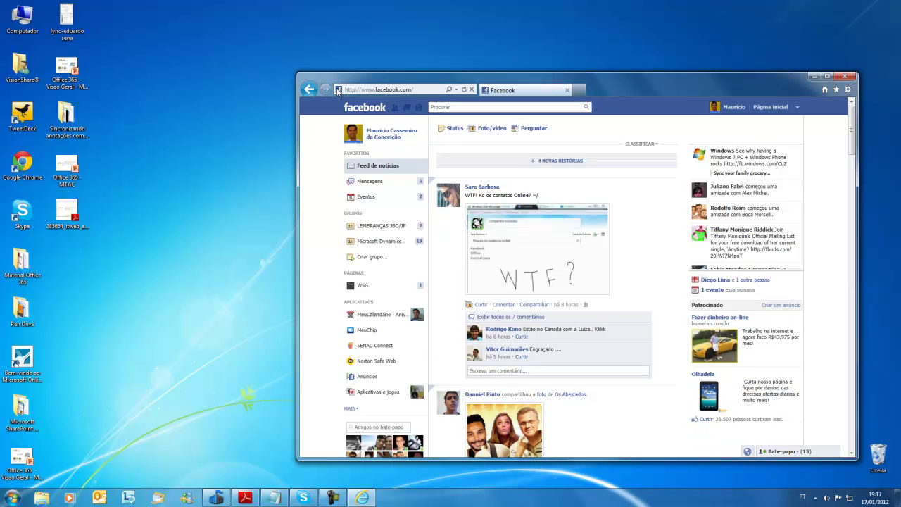
pyautogui.moveTo(289, 54); pyautogui.dragTo(233, 80)
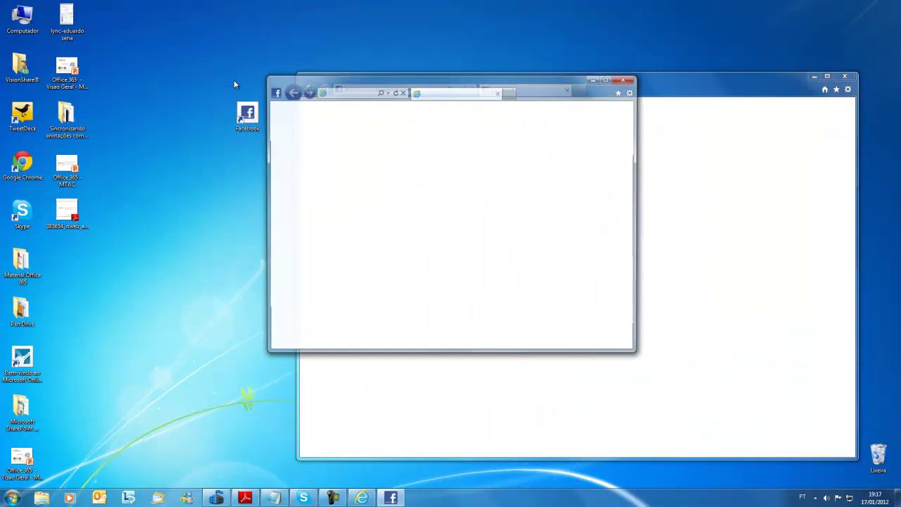
pyautogui.moveTo(570, 86); pyautogui.dragTo(655, 88)
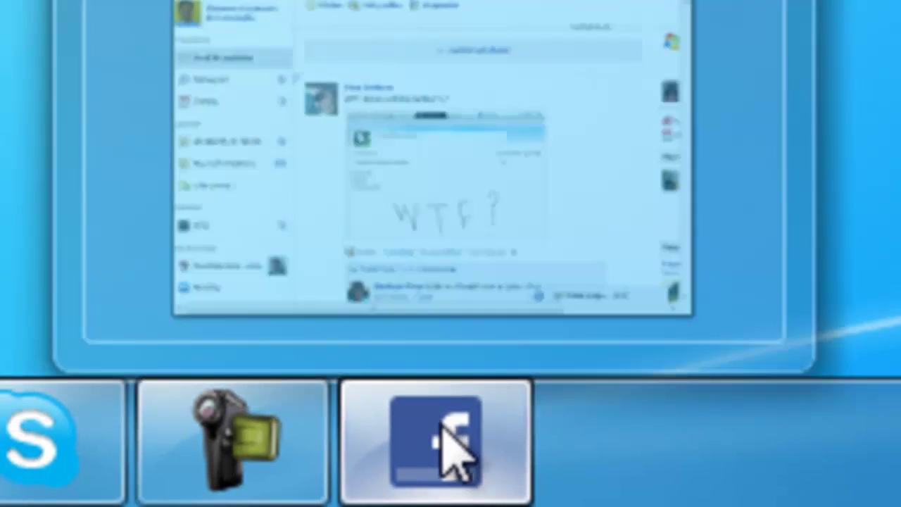
# - View the Facebook site's task list on the taskbar, and close the site window
pyautogui.rightClick(442, 422)
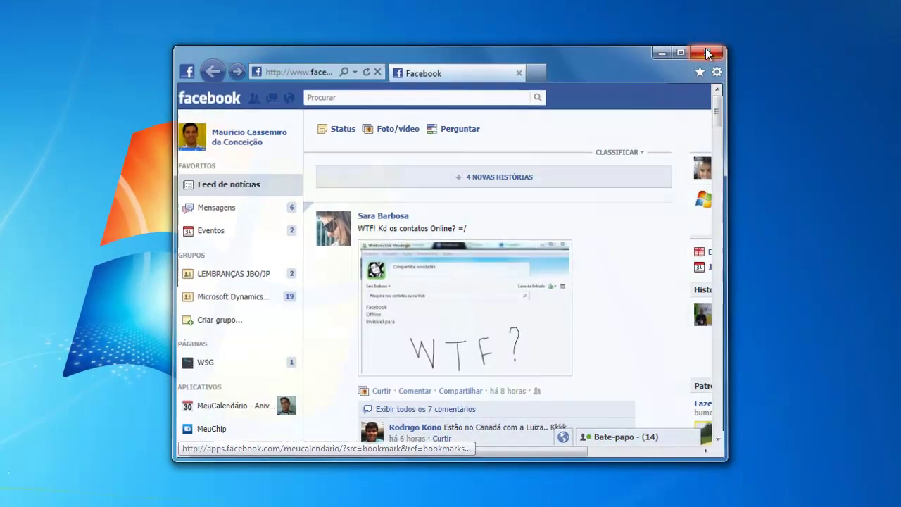
pyautogui.click(707, 54)
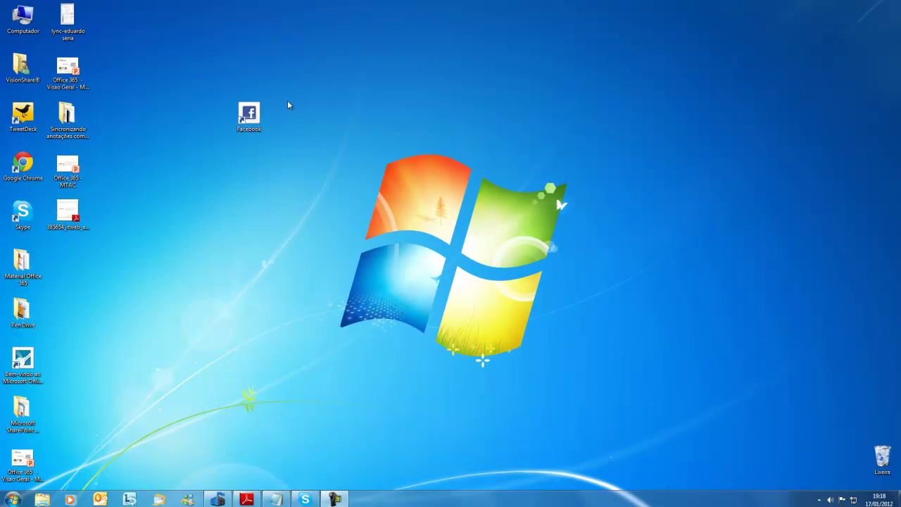
# - Launch Facebook from its desktop shortcut and pin it to the taskbar, closing its window when done
pyautogui.doubleClick(246, 129)
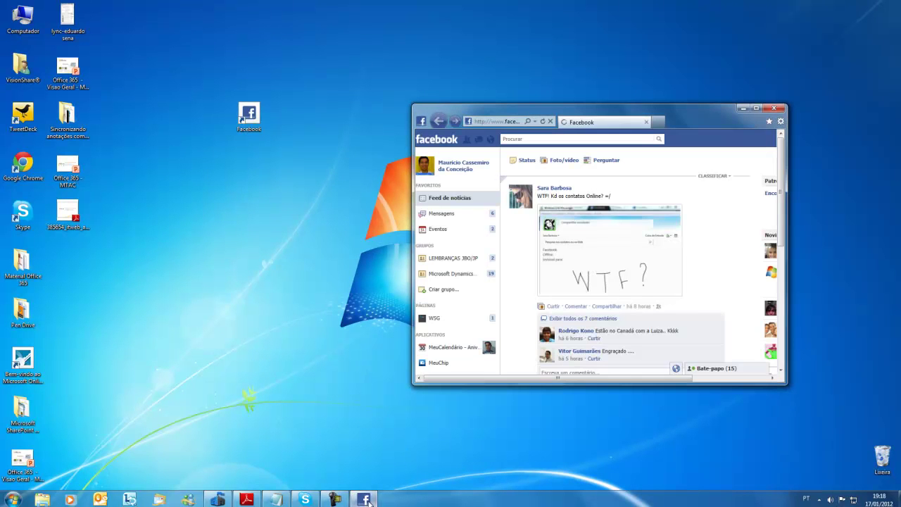
pyautogui.moveTo(365, 499)
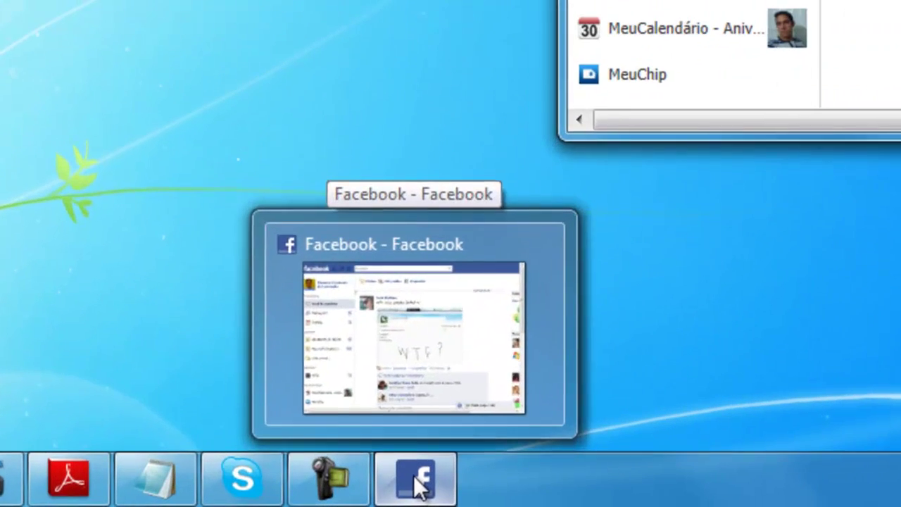
pyautogui.rightClick(420, 486)
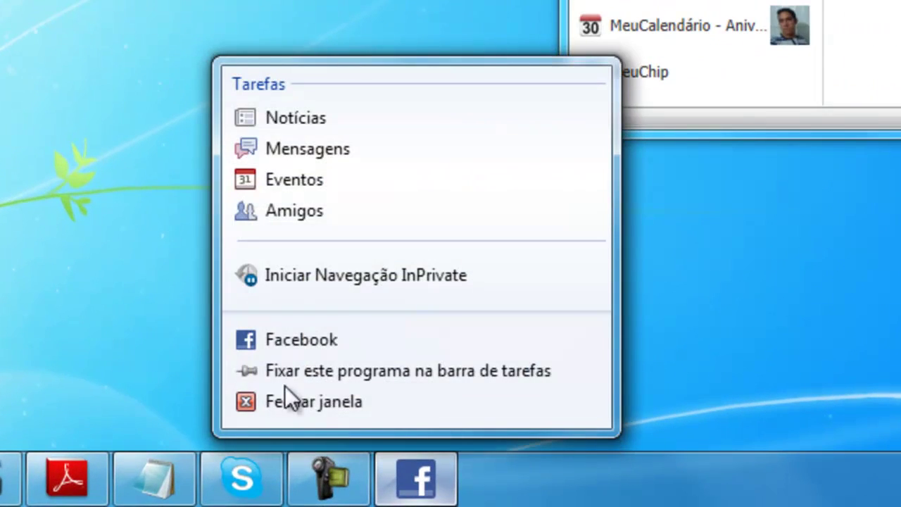
pyautogui.click(346, 373)
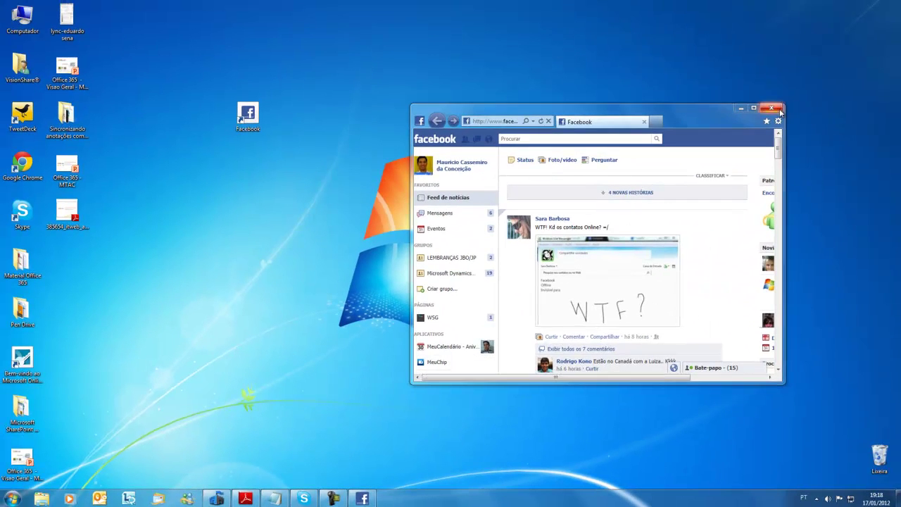
pyautogui.click(772, 108)
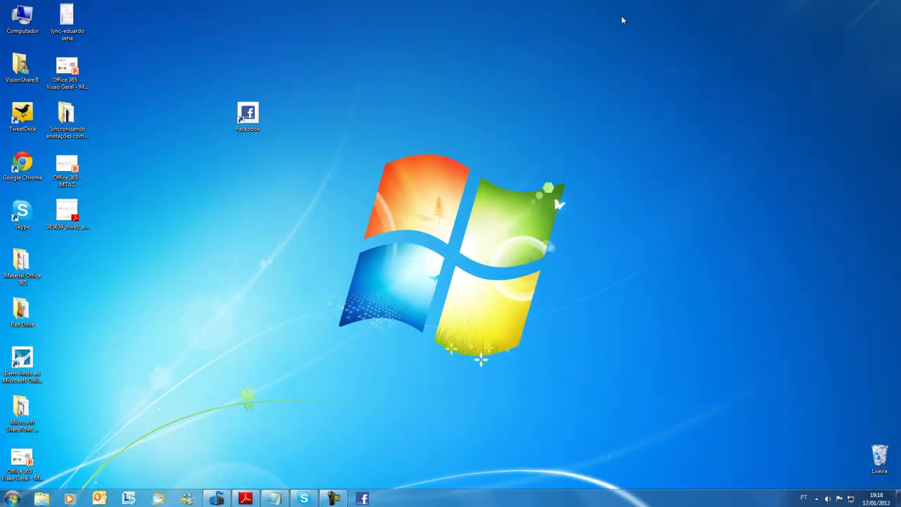
# - Test the pinned Facebook site by opening and closing it, and delete the Facebook shortcut from the desktop
pyautogui.click(362, 499)
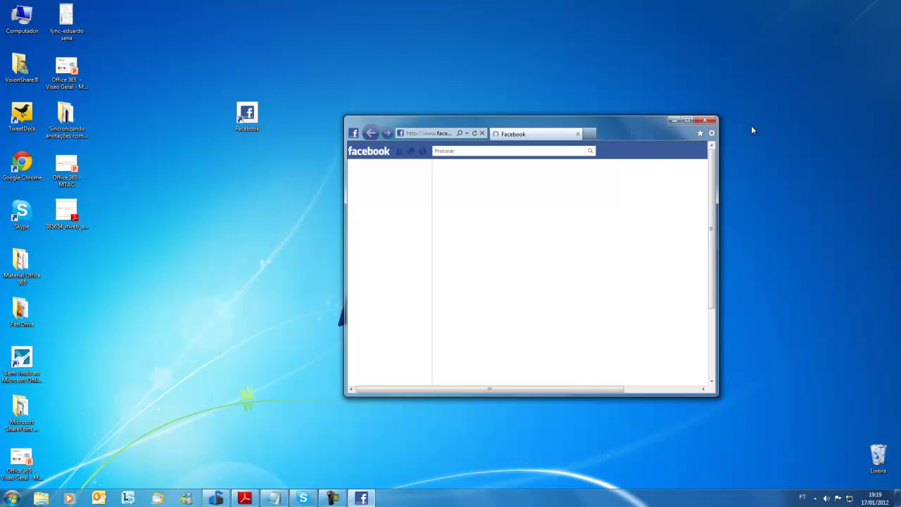
pyautogui.click(704, 122)
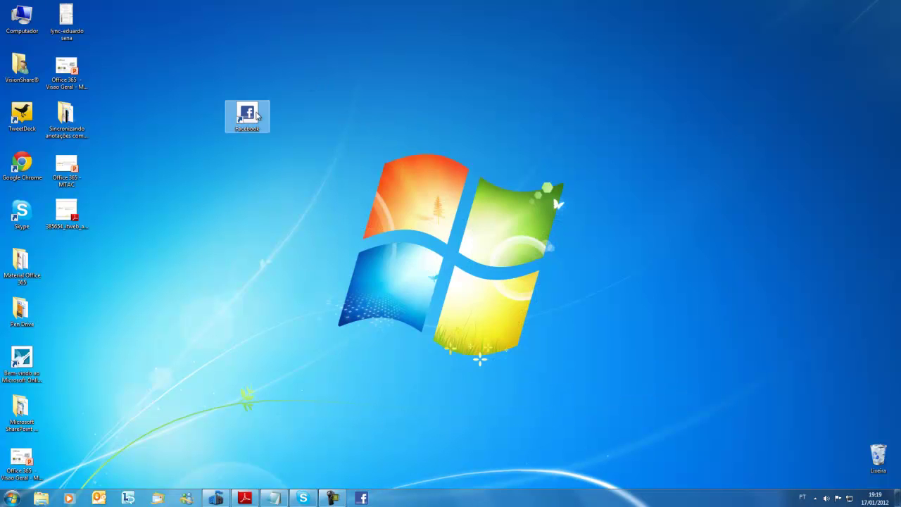
pyautogui.press('Delete')
pyautogui.press('Return')
# - Open Facebook from the taskbar, examine its list of site tasks, and close the window
pyautogui.click(361, 498)
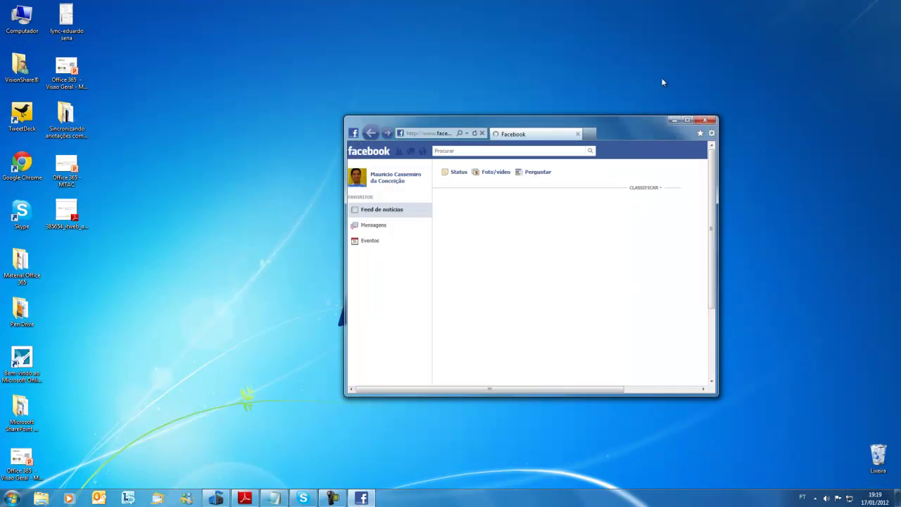
pyautogui.moveTo(654, 121); pyautogui.dragTo(523, 117)
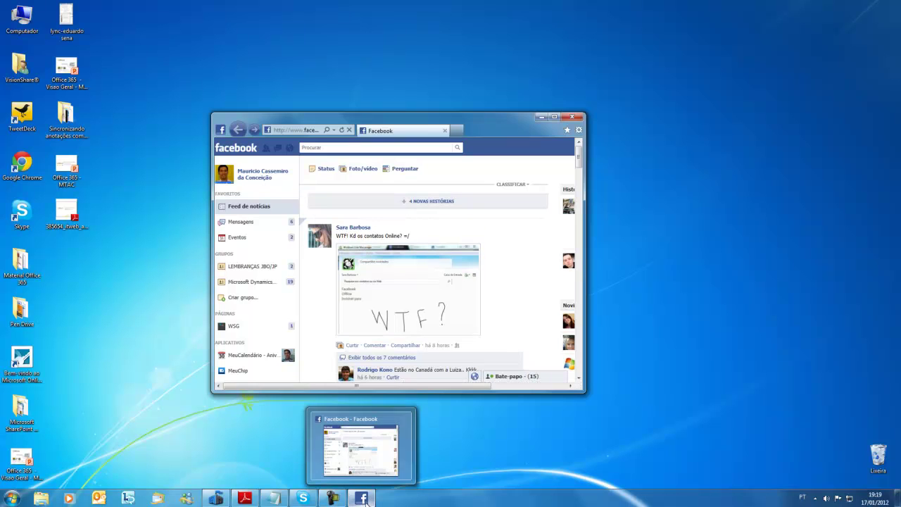
pyautogui.rightClick(363, 499)
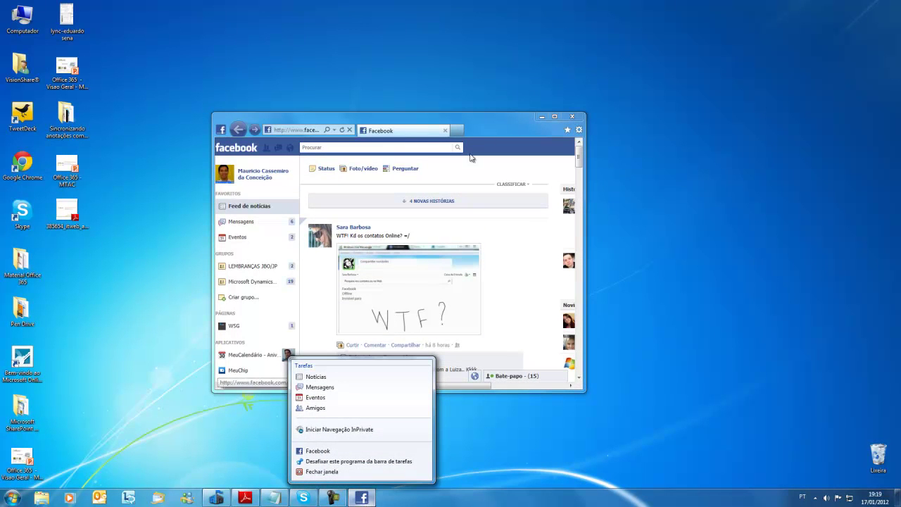
pyautogui.click(571, 116)
pyautogui.click(571, 117)
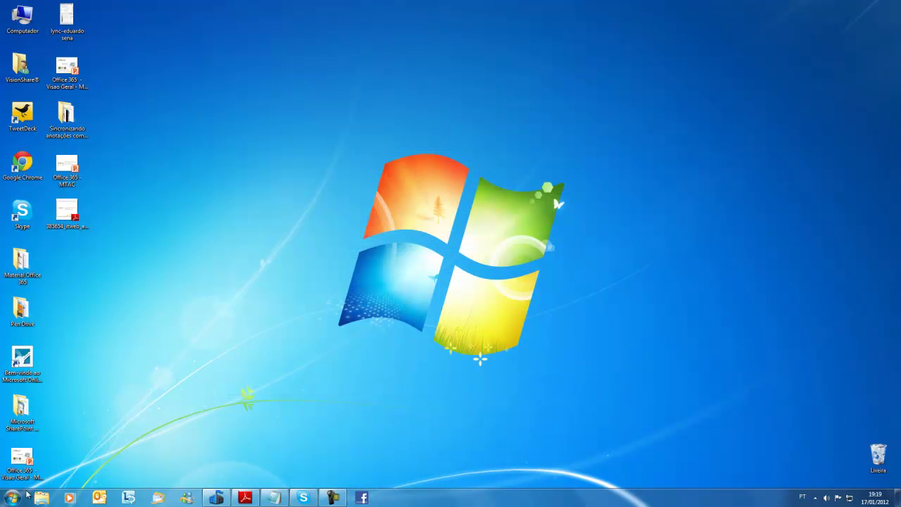
# - Open a new Internet Explorer window and go to twitter.com
pyautogui.click(13, 497)
pyautogui.click(92, 241)
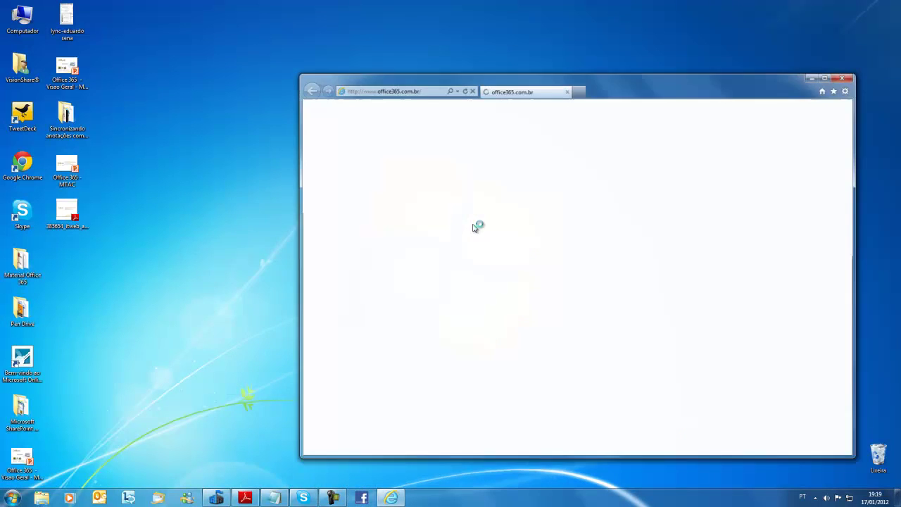
pyautogui.moveTo(640, 76); pyautogui.dragTo(552, 69)
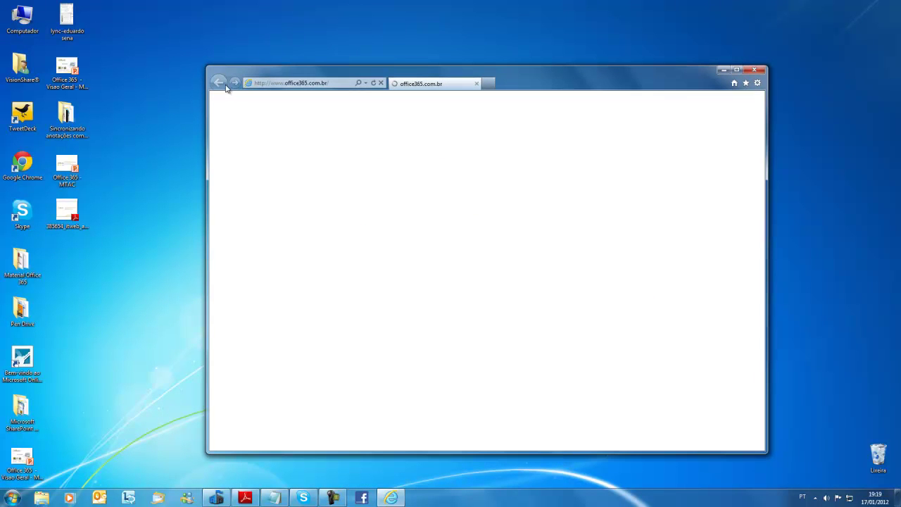
pyautogui.click(304, 83)
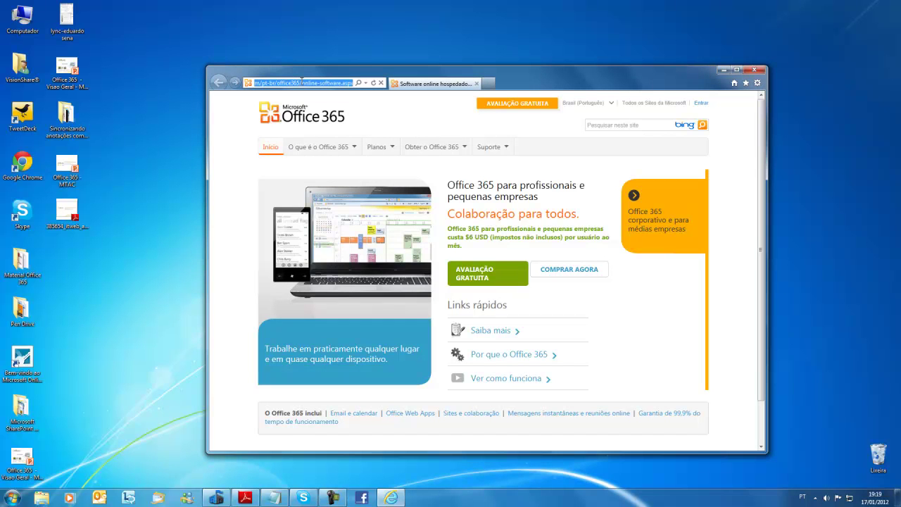
pyautogui.write('twitter.com/')
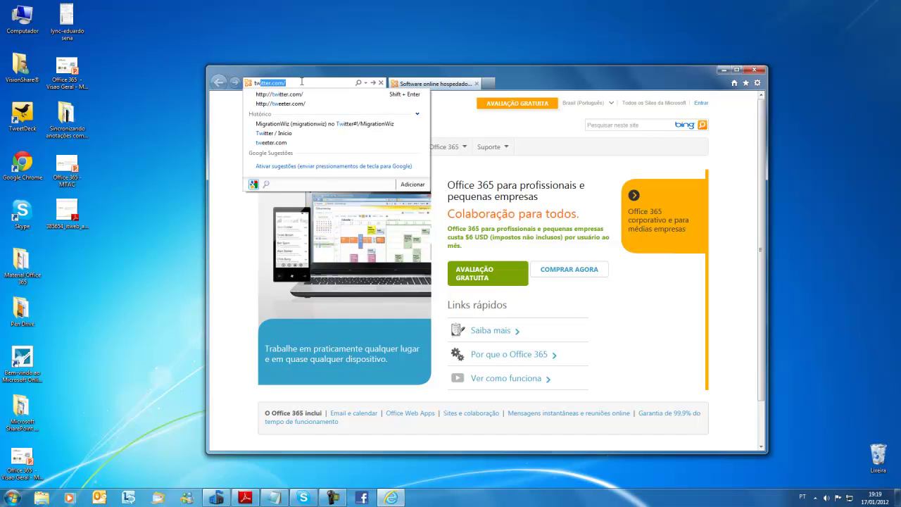
pyautogui.press('Return')
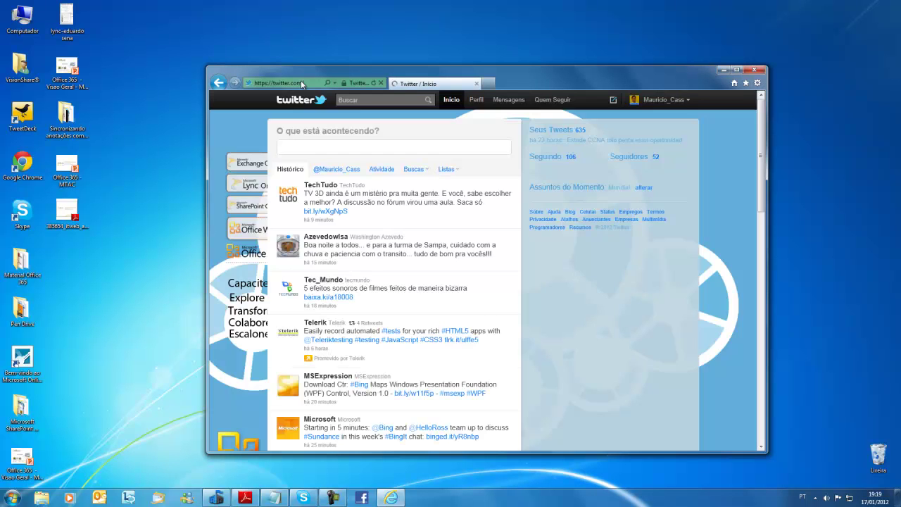
# - Create a desktop shortcut for the Twitter site from its address icon and reposition the new site window
pyautogui.moveTo(639, 73); pyautogui.dragTo(691, 61)
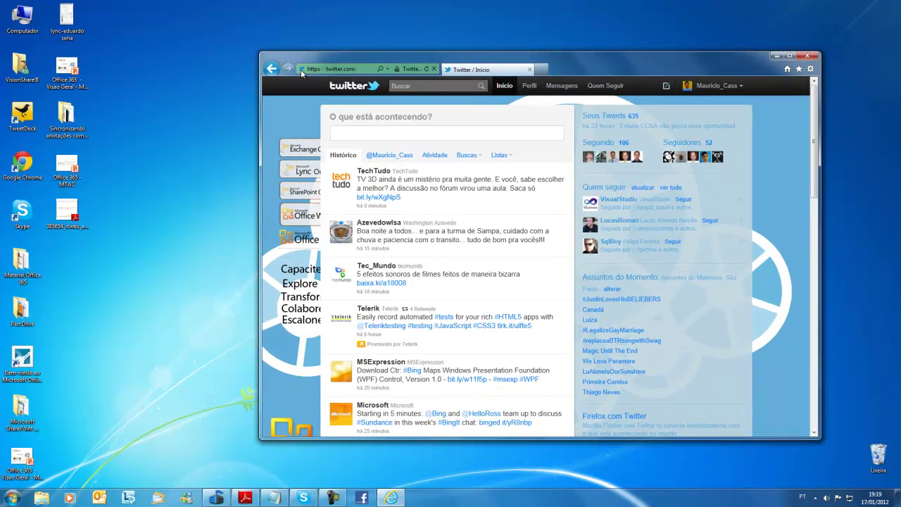
pyautogui.moveTo(198, 35); pyautogui.dragTo(202, 116)
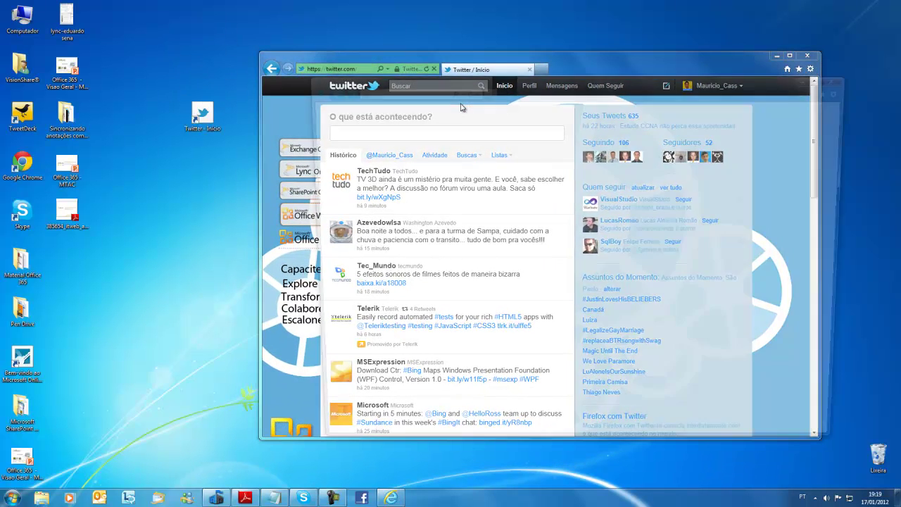
pyautogui.moveTo(648, 88); pyautogui.dragTo(604, 66)
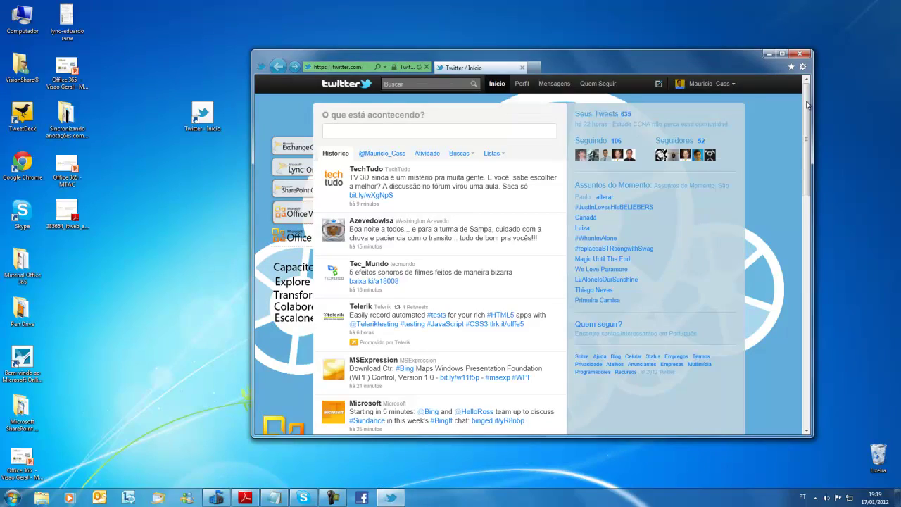
# - Pin the Twitter site to the taskbar and close its window
pyautogui.scroll(-1, 807, 102)
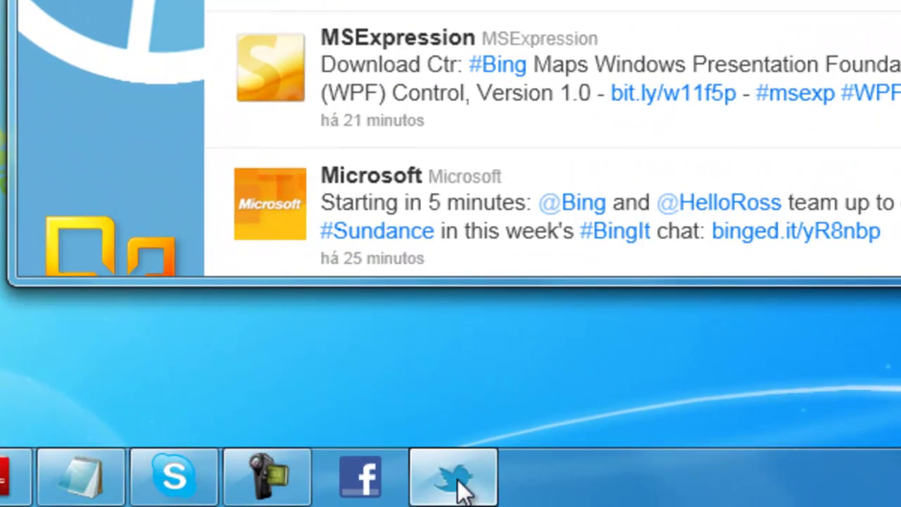
pyautogui.moveTo(462, 489)
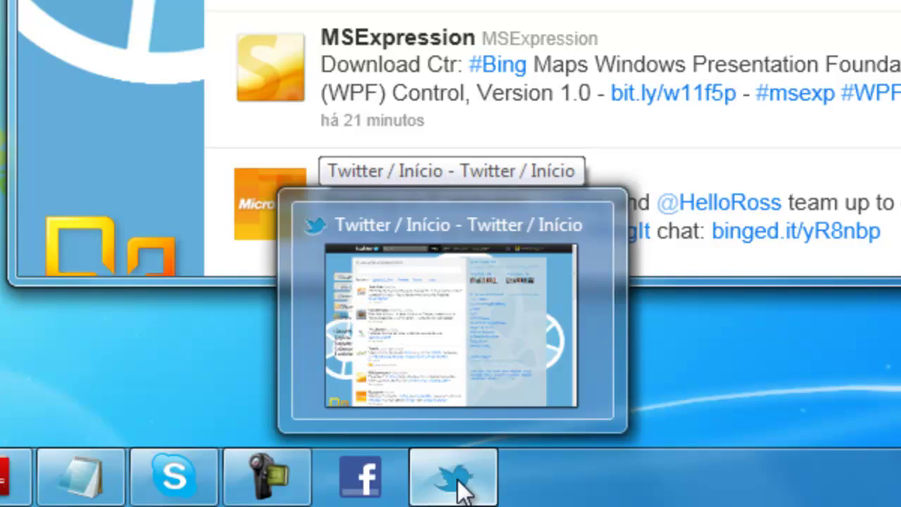
pyautogui.rightClick(459, 484)
pyautogui.click(310, 398)
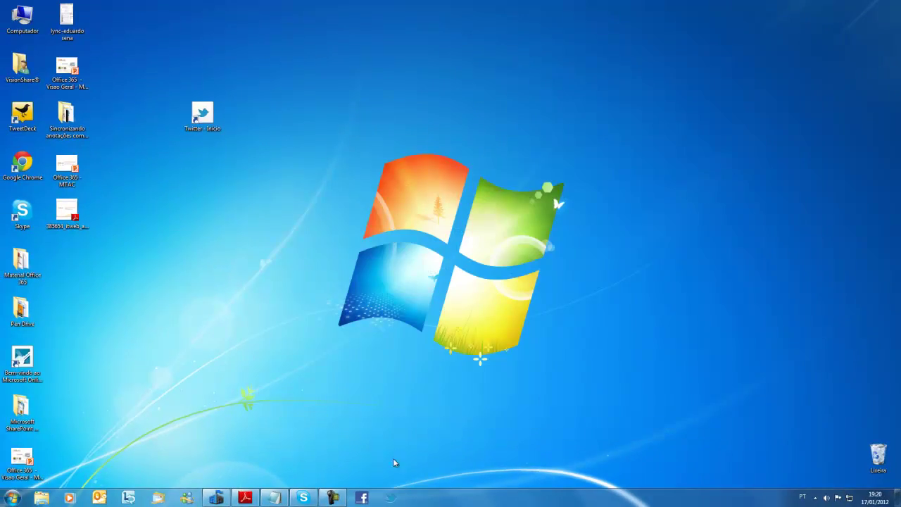
# - Test the pinned Twitter site by opening and closing it, and delete the Twitter shortcut from the desktop
pyautogui.click(391, 498)
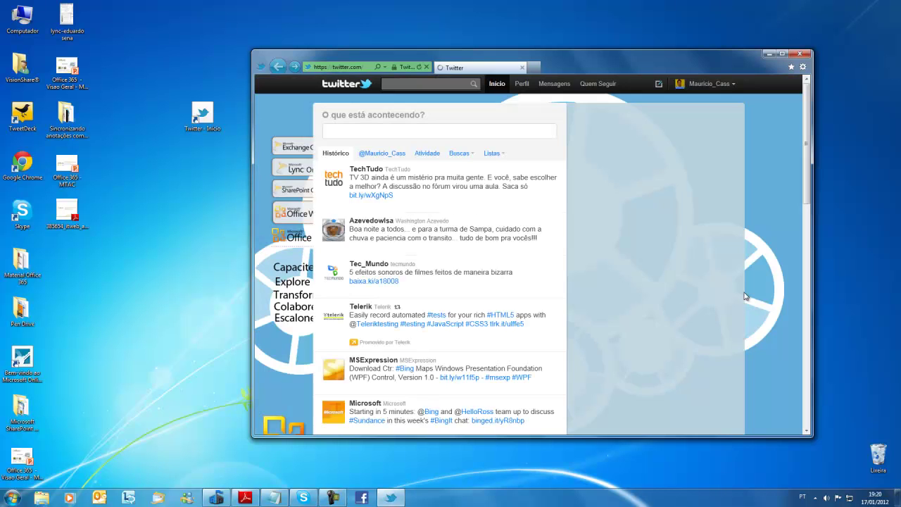
pyautogui.click(800, 53)
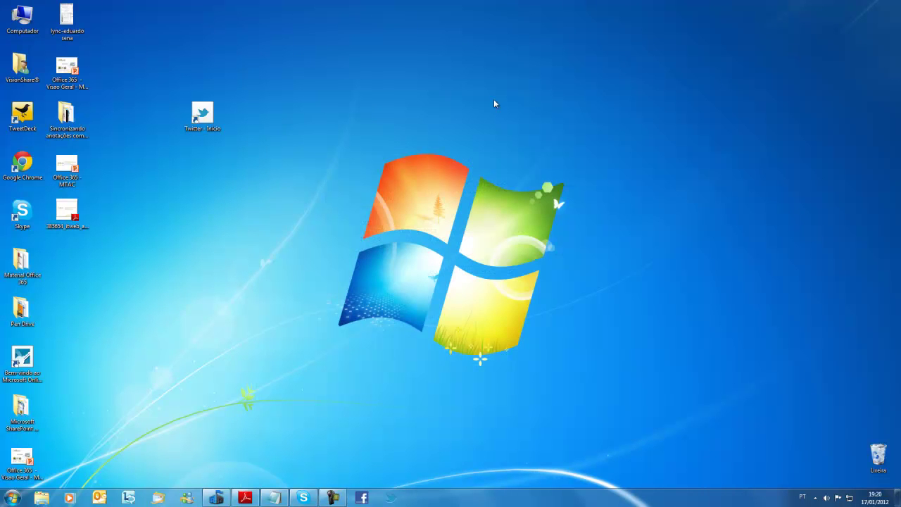
pyautogui.click(208, 126)
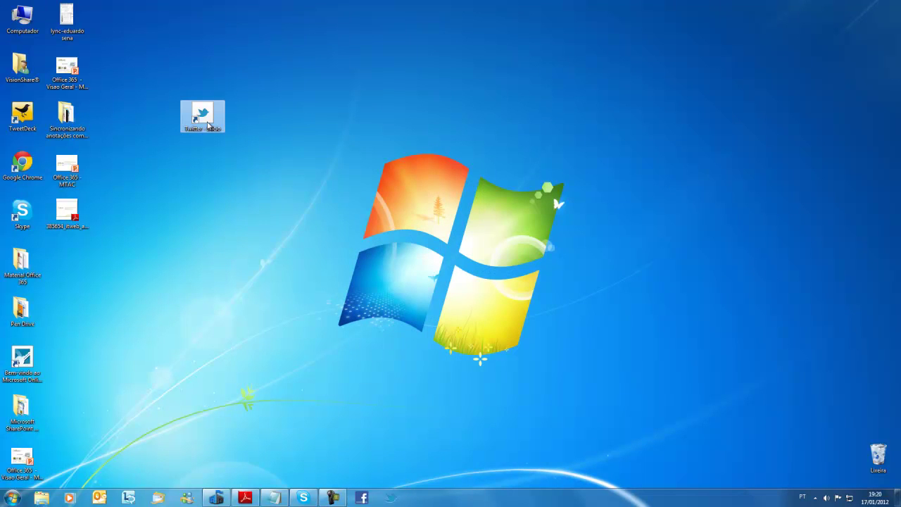
pyautogui.press('Delete')
pyautogui.press('Return')
# - Open Twitter from the taskbar, examine its list of site tasks, and close the window
pyautogui.click(390, 497)
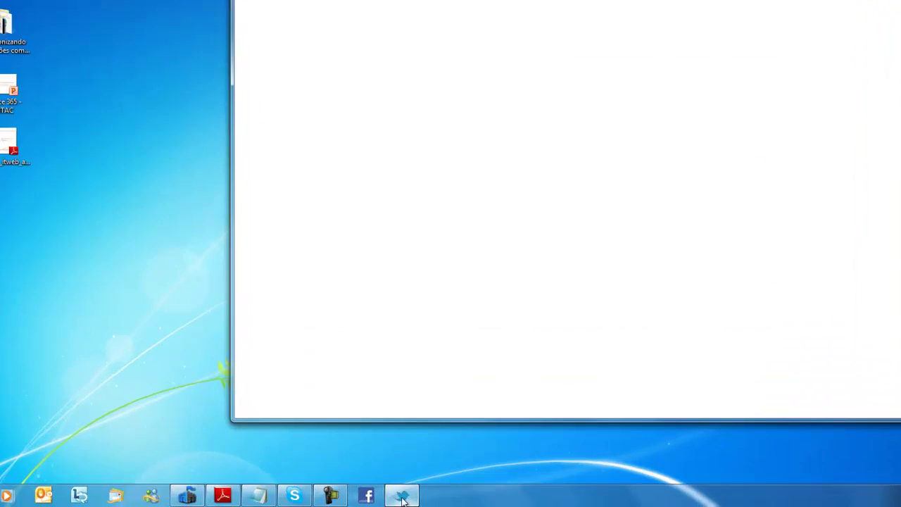
pyautogui.rightClick(392, 498)
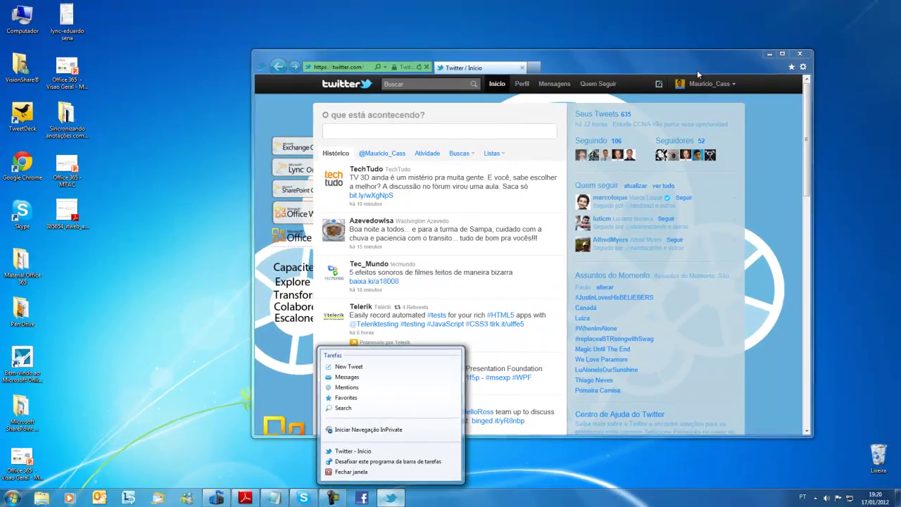
pyautogui.click(799, 54)
# - Open a new Internet Explorer window, reposition it, and go to linkedin.com
pyautogui.click(11, 498)
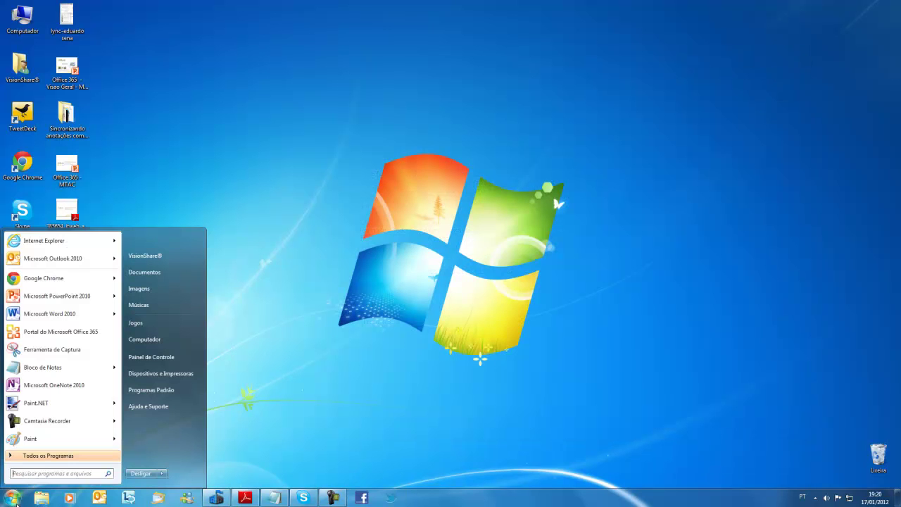
pyautogui.click(59, 237)
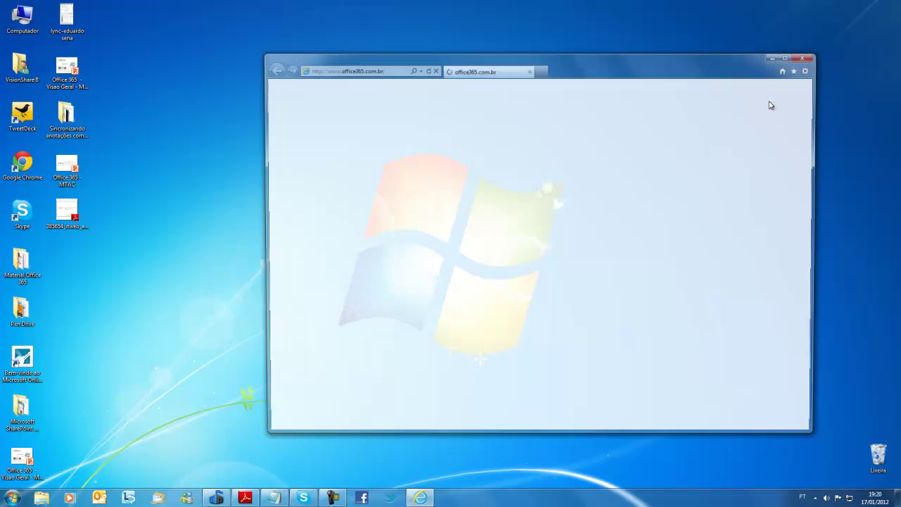
pyautogui.moveTo(635, 61); pyautogui.dragTo(625, 90)
pyautogui.click(401, 94)
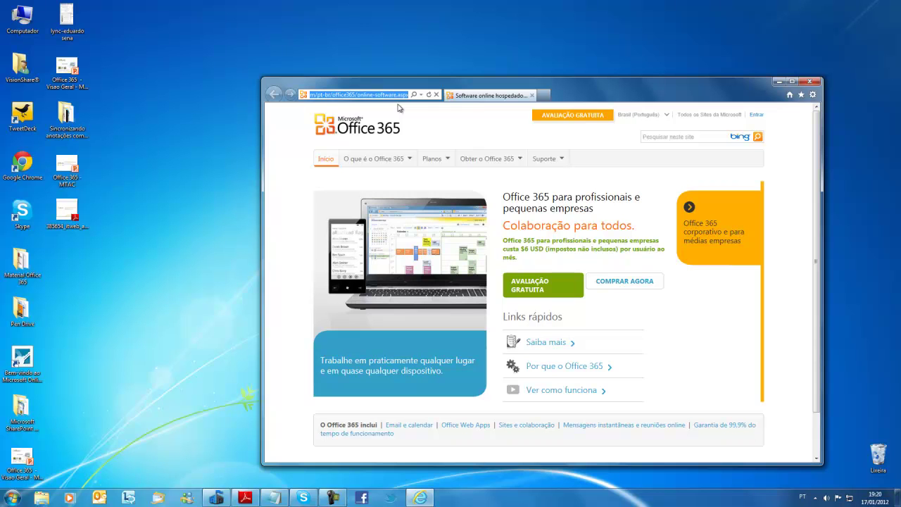
pyautogui.write('linkedin.com')
pyautogui.press('Return')
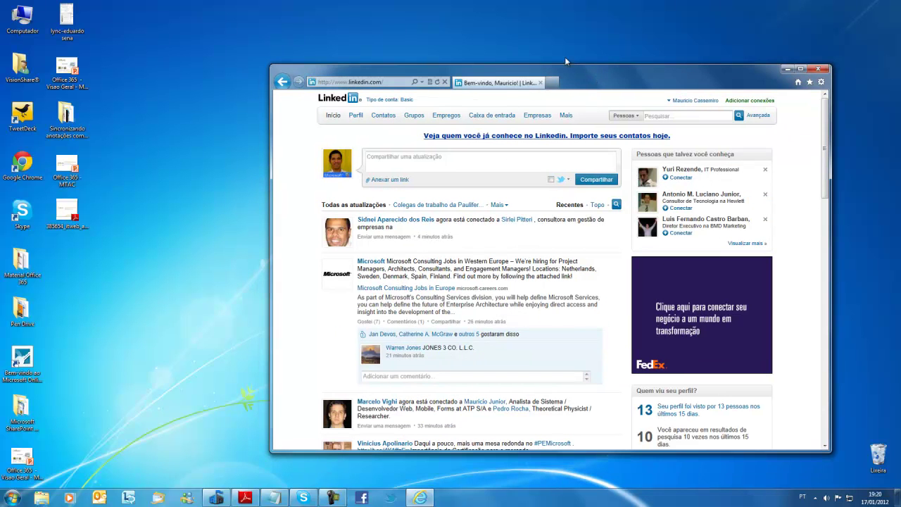
# - Create a desktop shortcut for LinkedIn from its address icon, and pin the new site window to the taskbar before closing it
pyautogui.moveTo(312, 82); pyautogui.dragTo(204, 77)
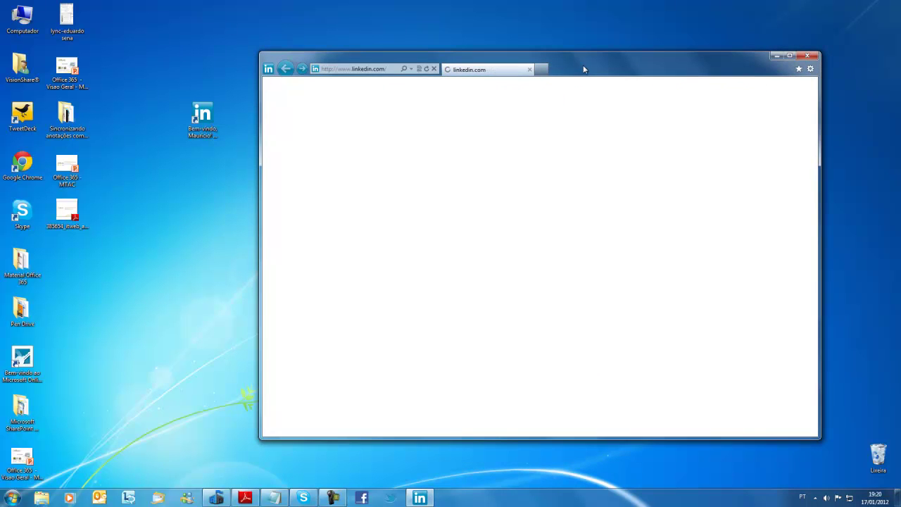
pyautogui.rightClick(432, 497)
pyautogui.click(411, 472)
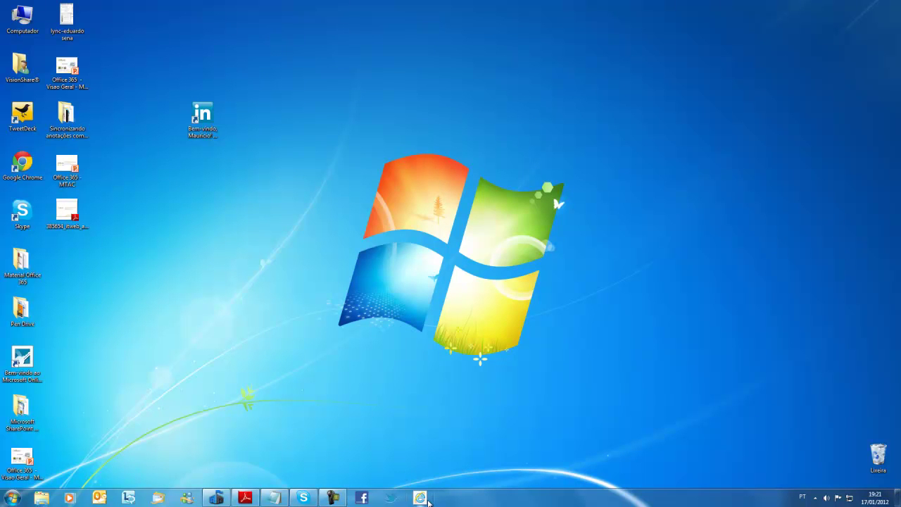
# - Test the pinned LinkedIn site by opening and closing it, and try to pin its desktop shortcut to the taskbar
pyautogui.click(420, 499)
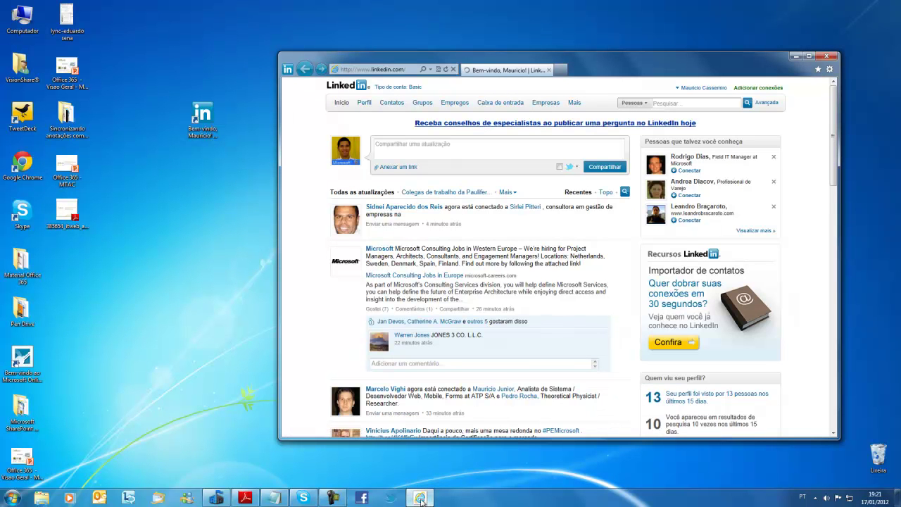
pyautogui.click(832, 56)
pyautogui.click(202, 120)
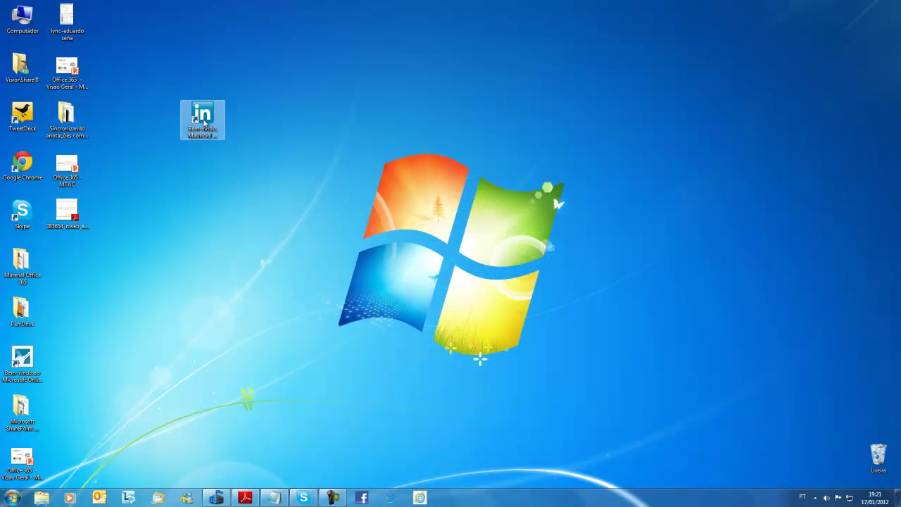
pyautogui.moveTo(204, 122); pyautogui.dragTo(410, 501)
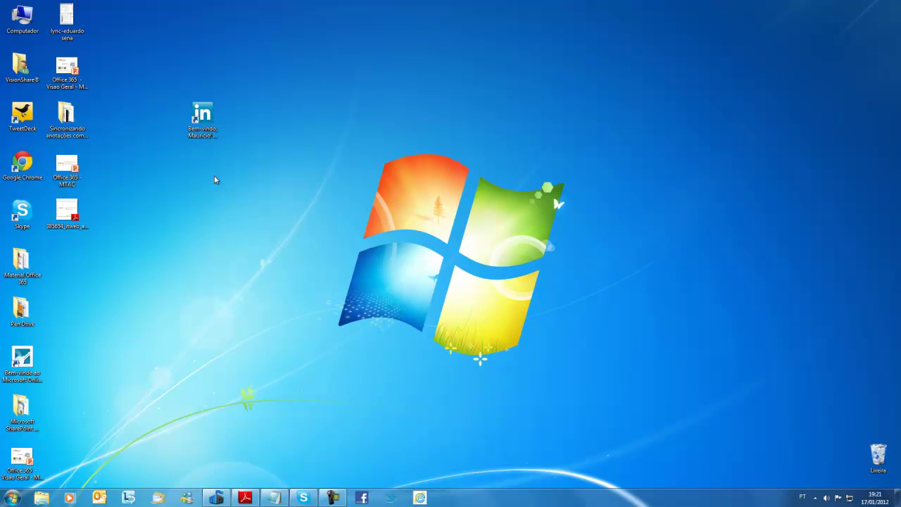
# - Open the pinned LinkedIn site, check its list of tasks, and unpin it from the taskbar along with closing its window
pyautogui.click(426, 498)
pyautogui.rightClick(416, 492)
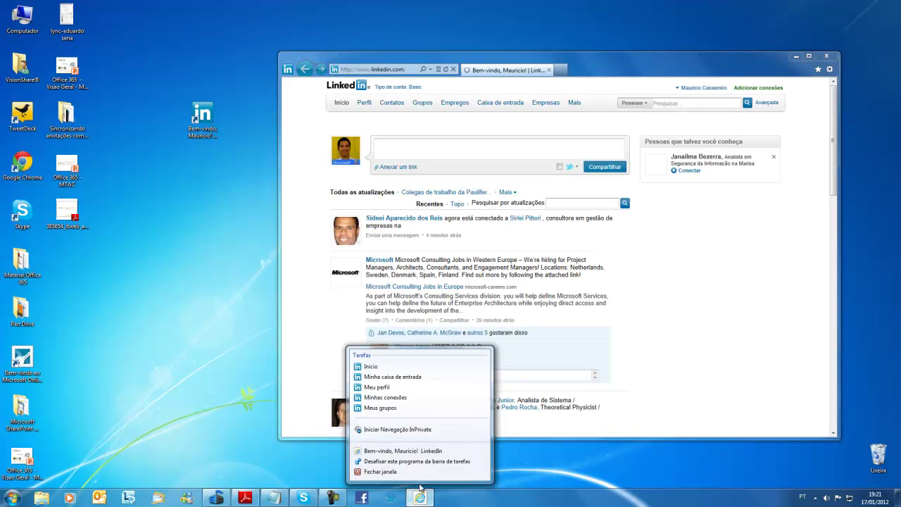
pyautogui.click(380, 472)
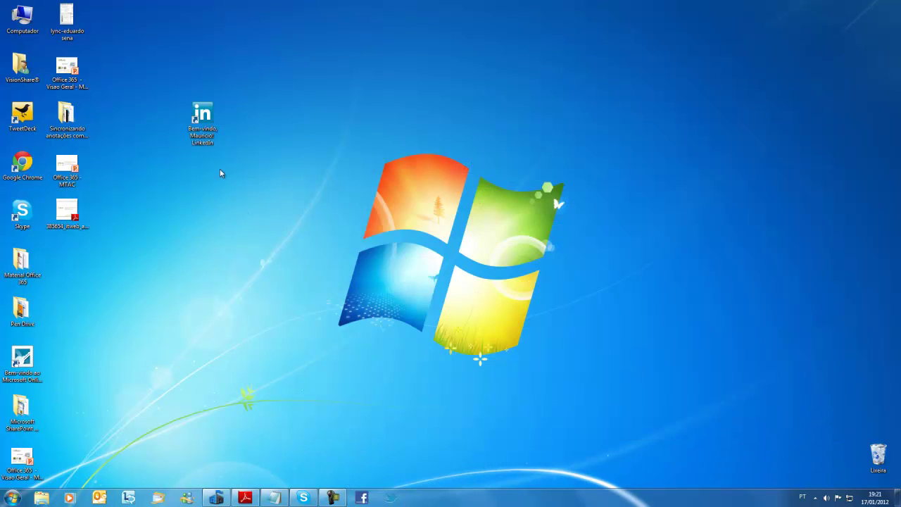
# - Reopen LinkedIn from its desktop shortcut, pin it to the taskbar again, and close the window
pyautogui.doubleClick(201, 118)
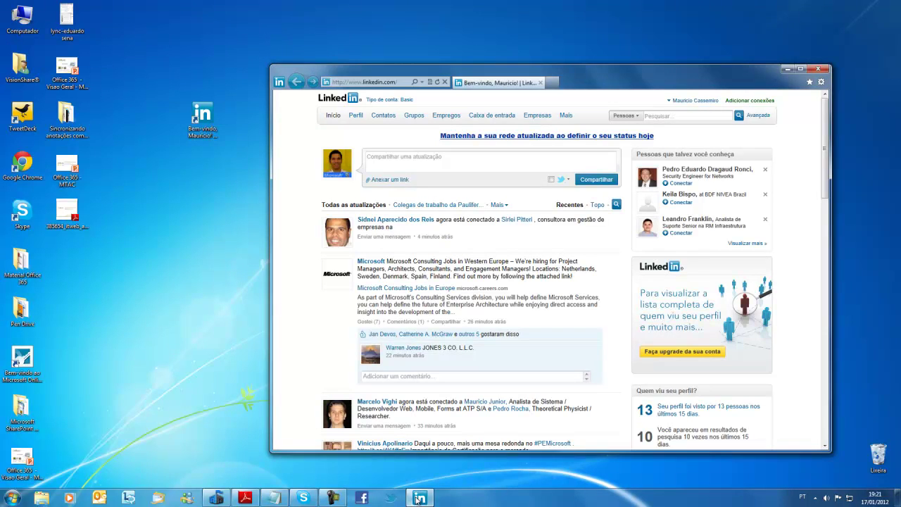
pyautogui.rightClick(420, 499)
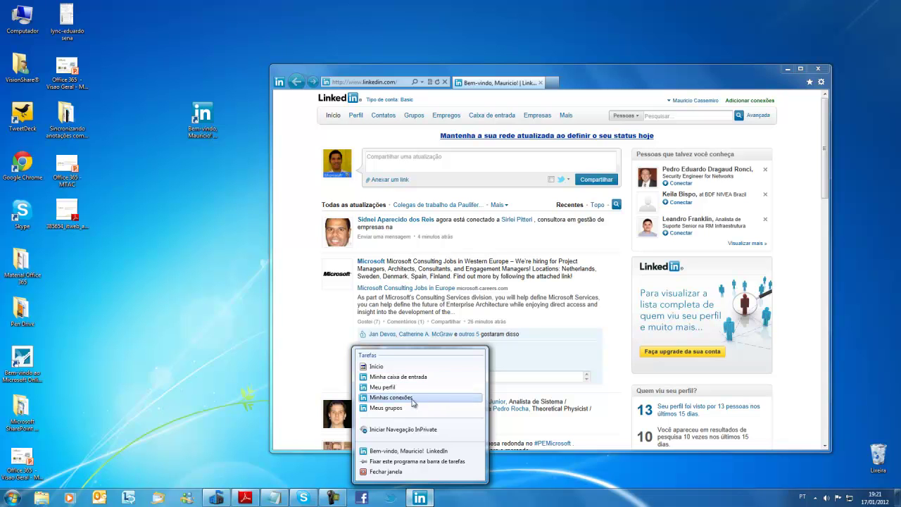
pyautogui.click(387, 471)
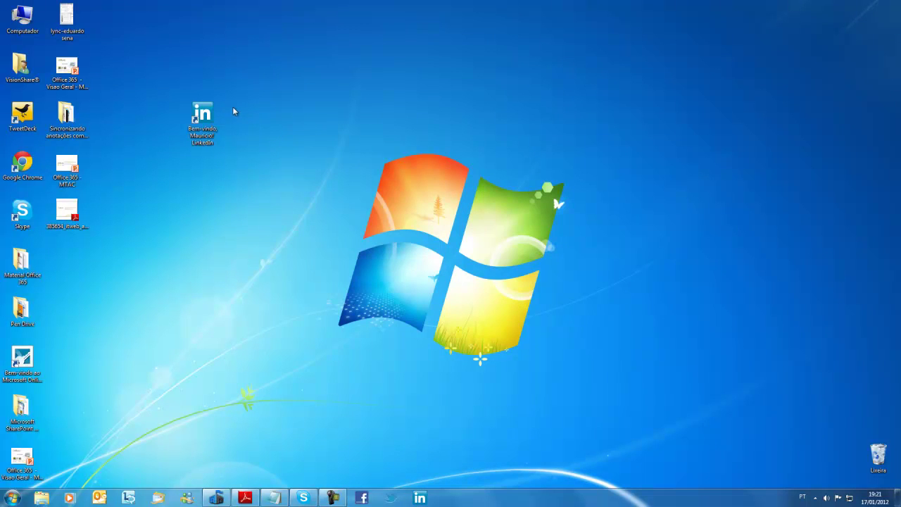
# - Delete the LinkedIn shortcut from the desktop
pyautogui.click(211, 119)
pyautogui.press('Delete')
pyautogui.press('Return')
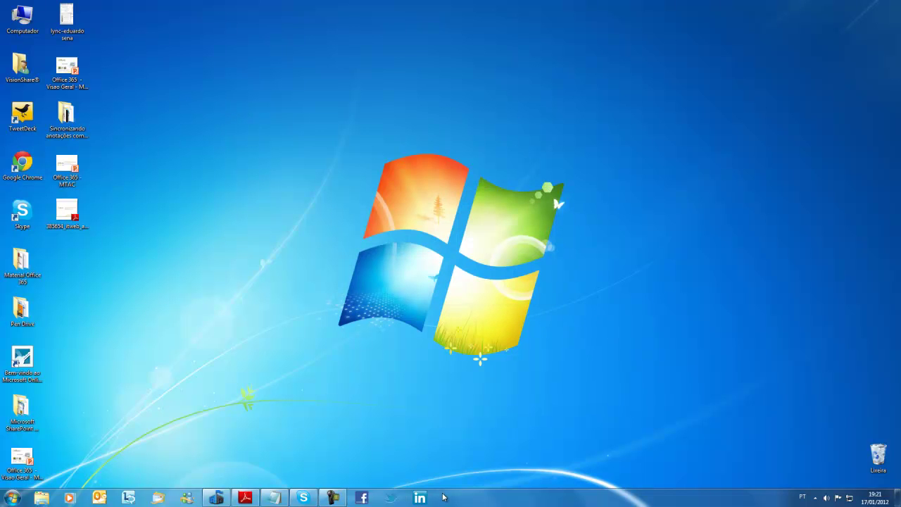
# - Reorder the taskbar so the Facebook icon follows Skype and the LinkedIn icon sits directly after Facebook
pyautogui.moveTo(366, 497); pyautogui.dragTo(334, 502)
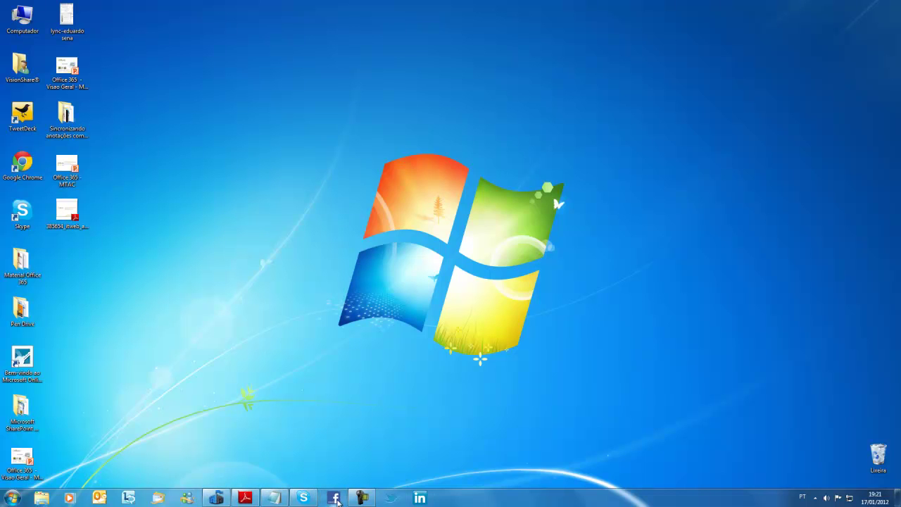
pyautogui.moveTo(415, 500); pyautogui.dragTo(360, 500)
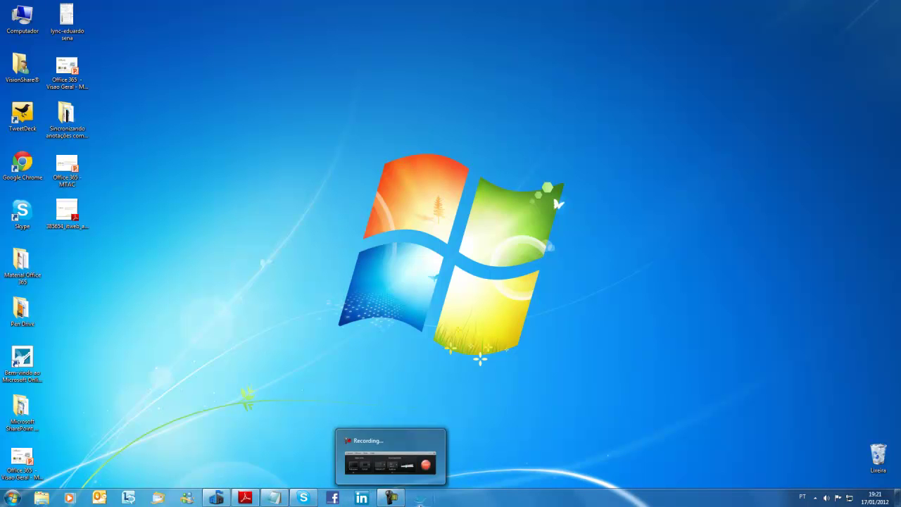
# - Examine the task lists of the pinned Facebook and LinkedIn sites without opening them
pyautogui.rightClick(332, 498)
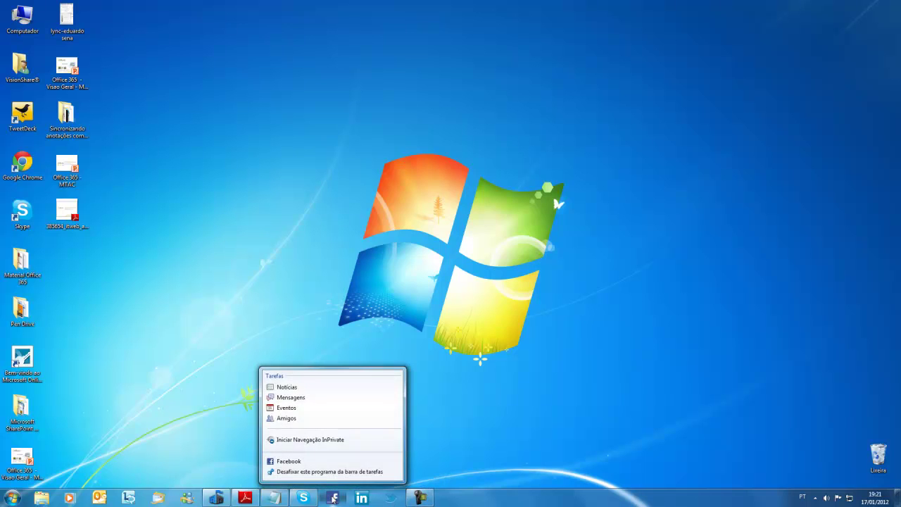
pyautogui.rightClick(361, 498)
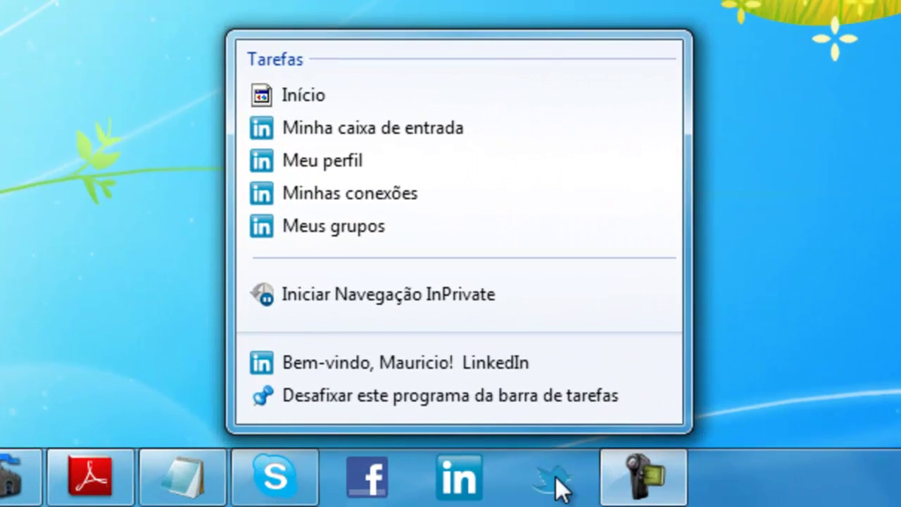
pyautogui.click(438, 451)
# - Open the Notícias task of the pinned Facebook site, reposition the window to view the news feed, and close it
pyautogui.rightClick(368, 485)
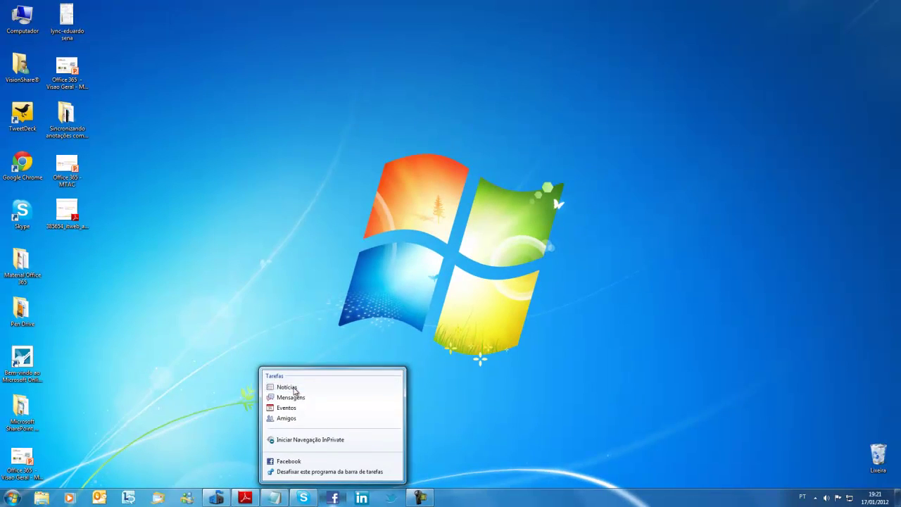
pyautogui.click(223, 127)
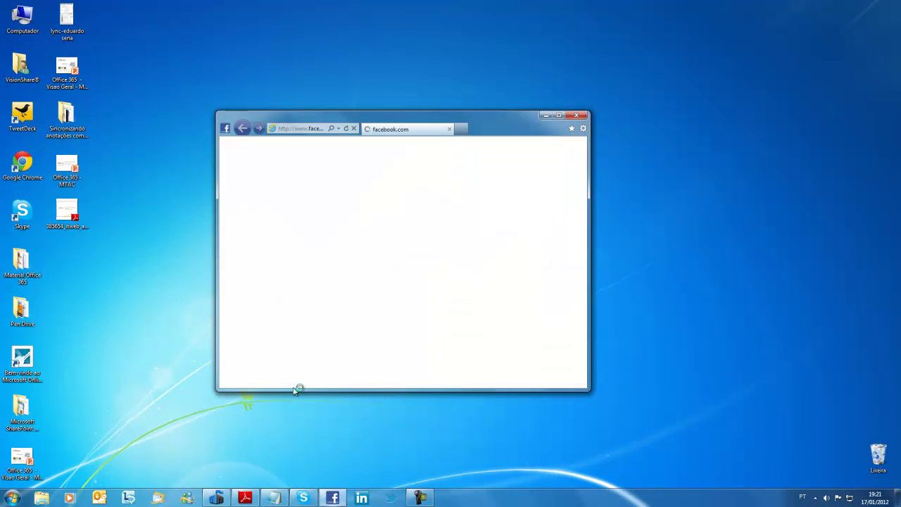
pyautogui.moveTo(490, 123); pyautogui.dragTo(432, 162)
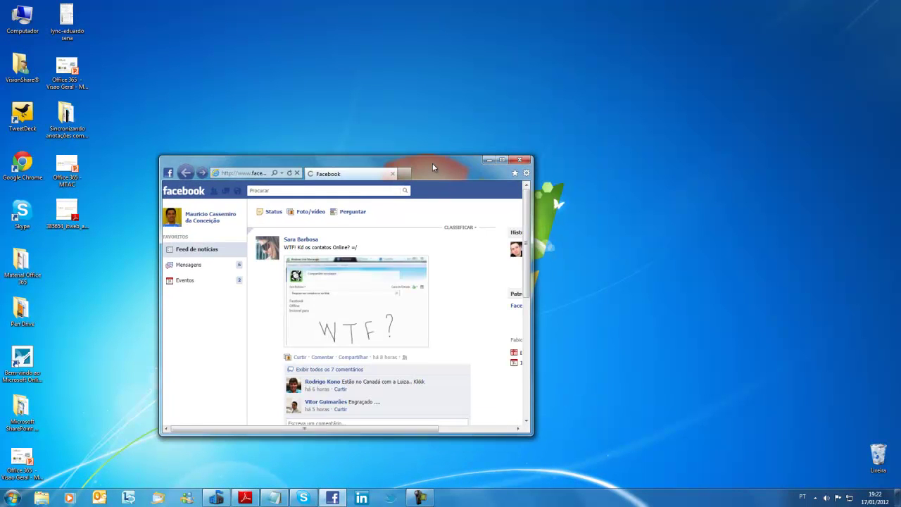
pyautogui.click(519, 160)
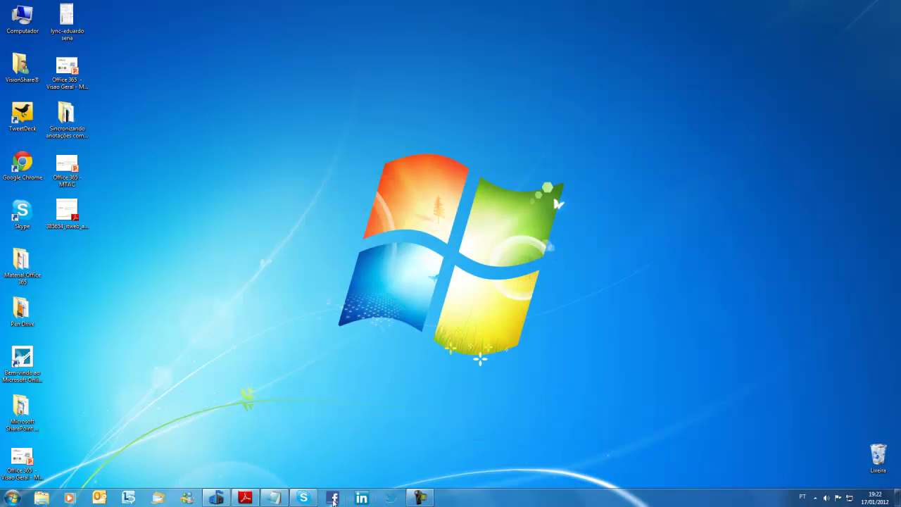
# - Open the Messages task of the pinned Twitter site, reposition the window to view the direct messages, and close it
pyautogui.rightClick(391, 497)
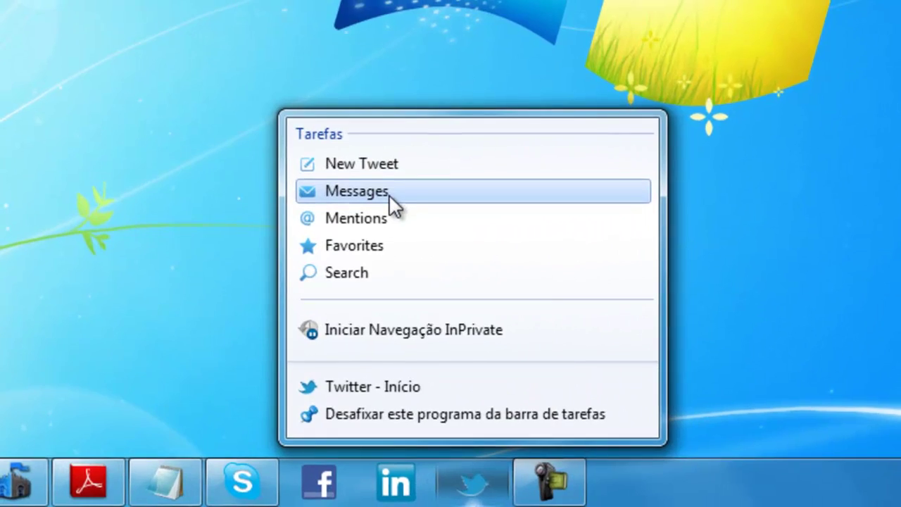
pyautogui.click(389, 196)
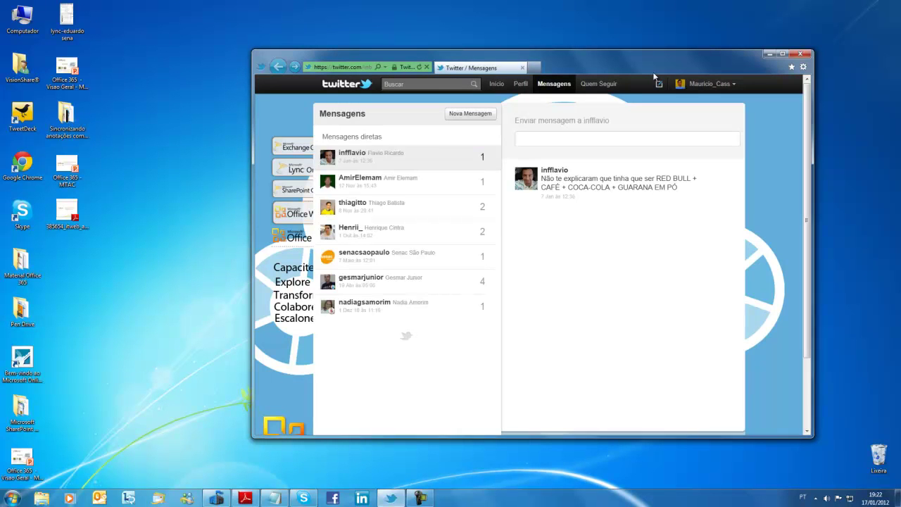
pyautogui.moveTo(660, 68); pyautogui.dragTo(602, 86)
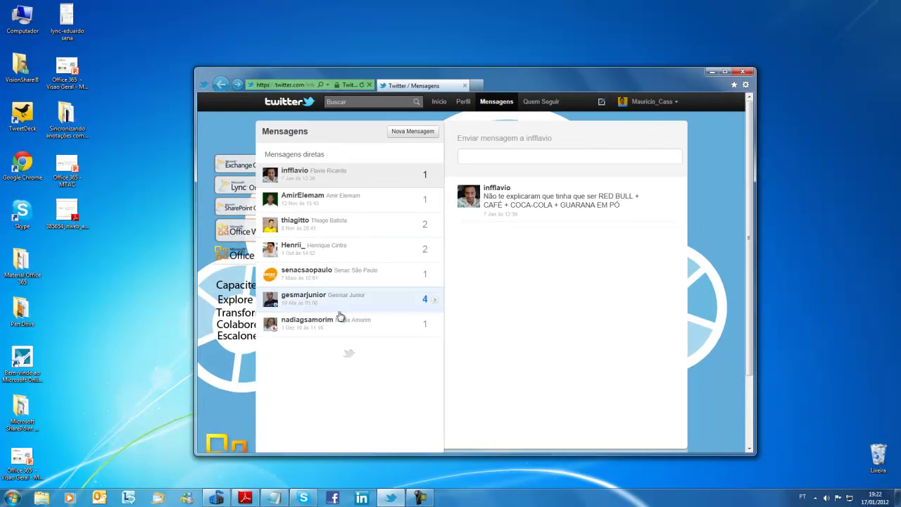
pyautogui.click(739, 72)
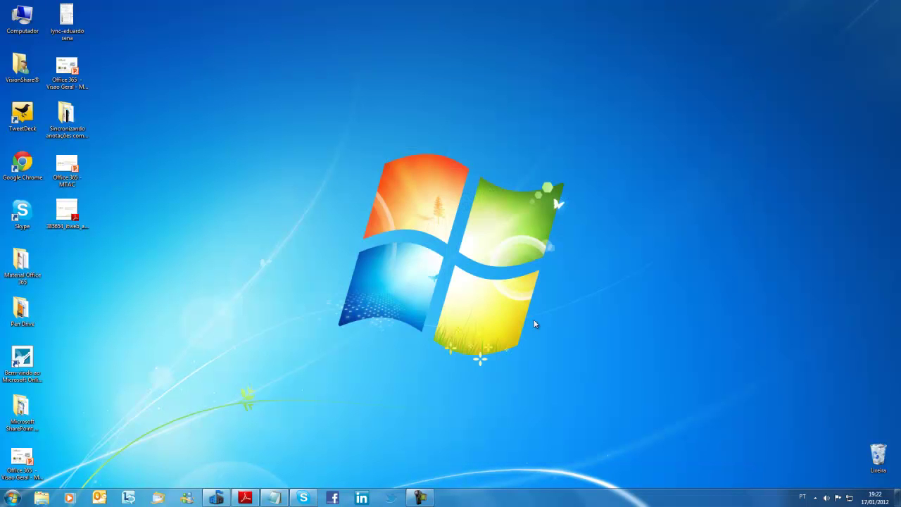